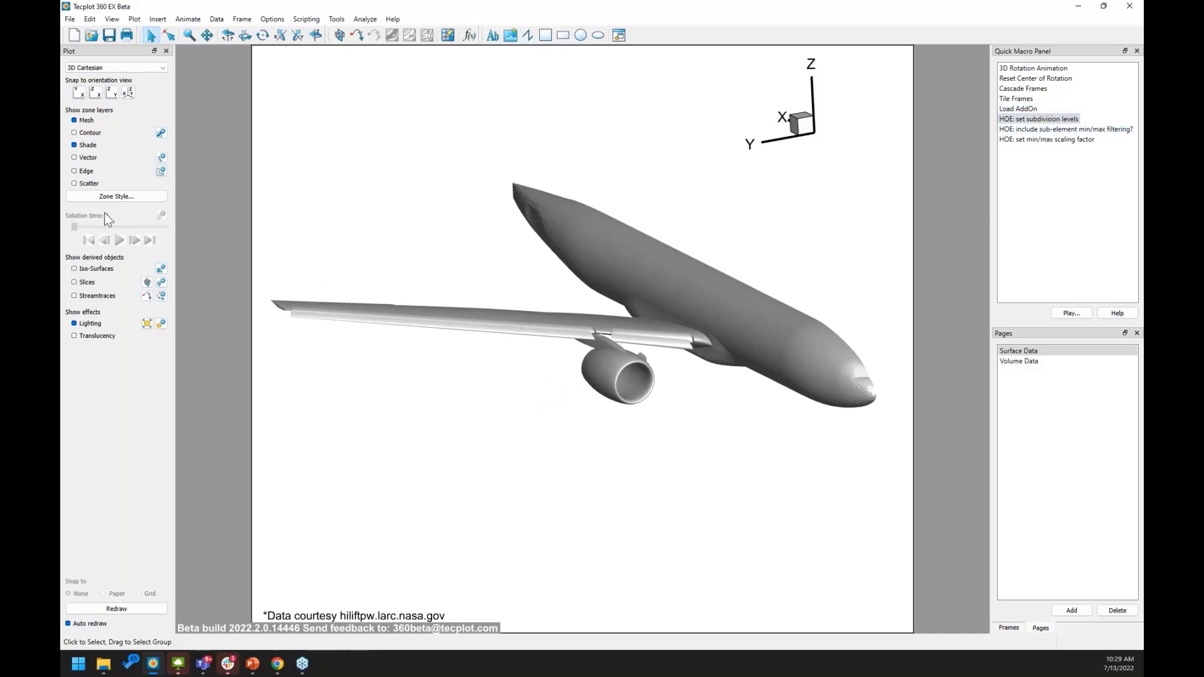
Zoom into the engine inlet until the nacelle lip fills the view.
left_click(194, 37)
left_click_drag(607, 354, 635, 385)
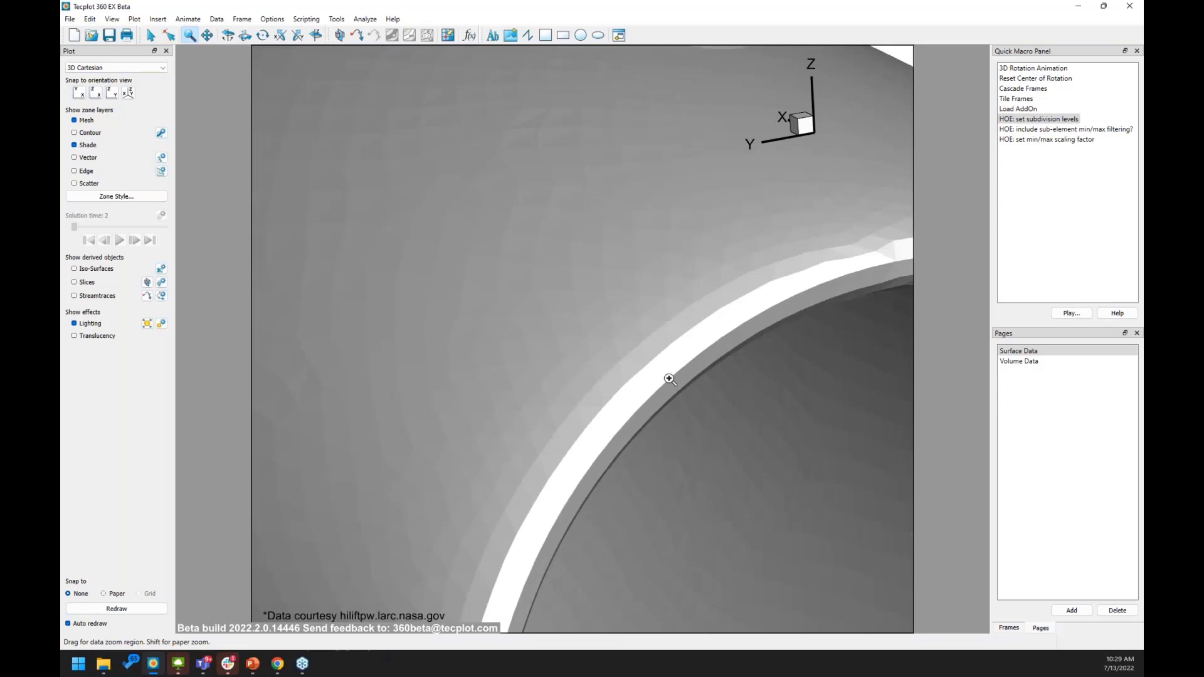
middle_click_drag(669, 376, 667, 443)
right_click_drag(643, 415, 600, 365)
key("Escape")
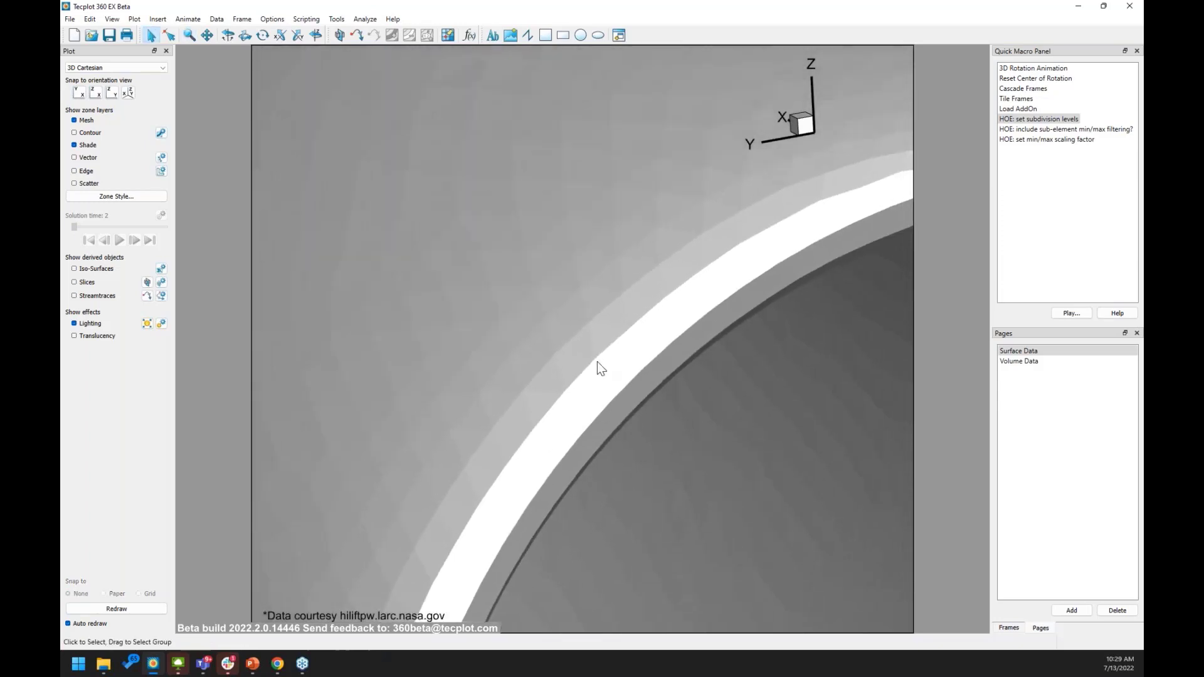
Turn on mesh lines for the nacelle zone and zoom closer on its triangular elements.
right_click(597, 361)
left_click(603, 349)
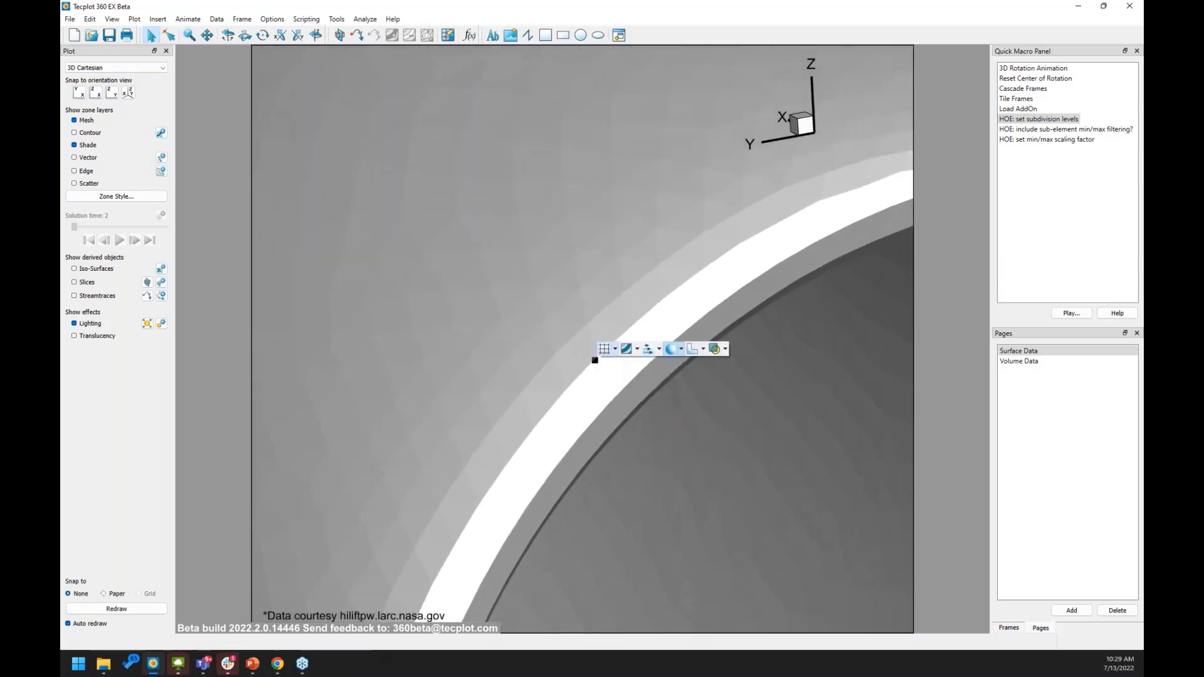
middle_click_drag(551, 344, 547, 505)
right_click_drag(557, 463, 536, 415)
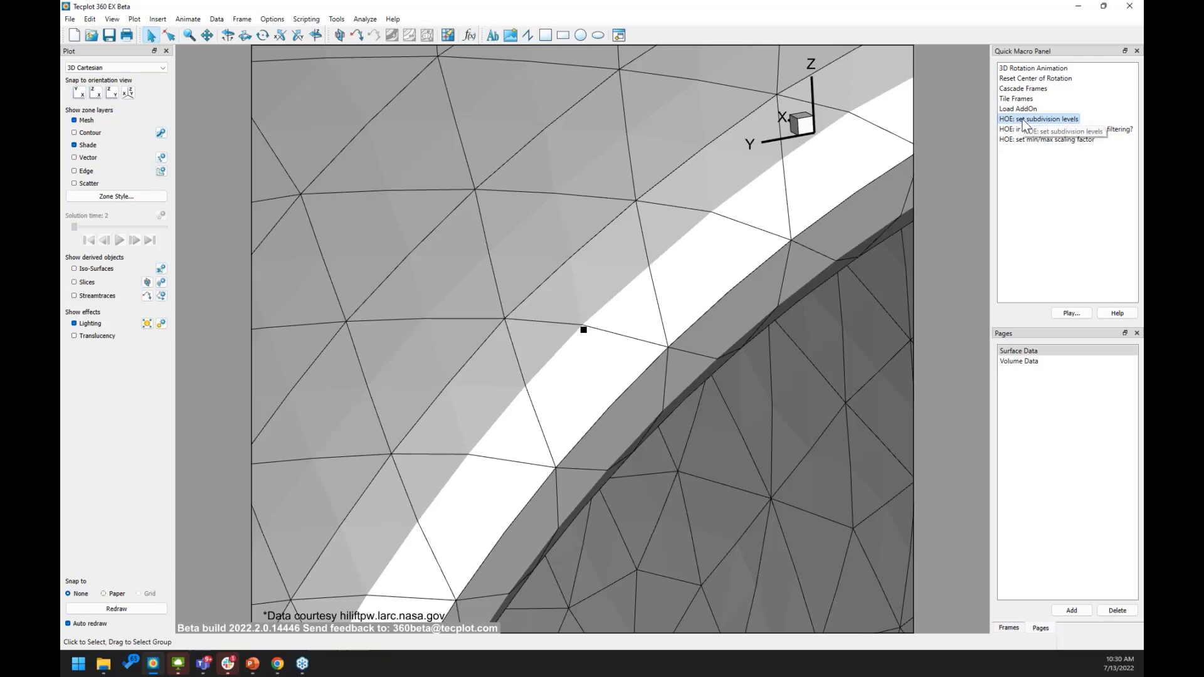
Run the 'HOE: set subdivision levels' quick macro with level 3, then fit the whole aircraft into view.
left_click(1136, 50)
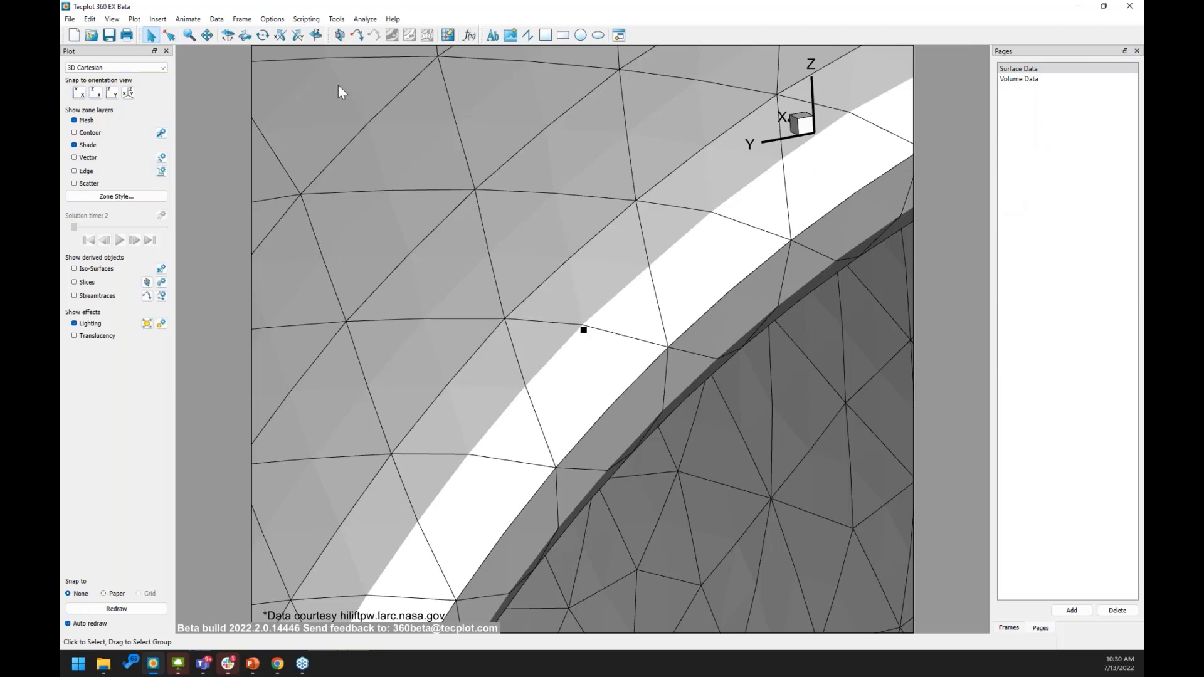
left_click(306, 19)
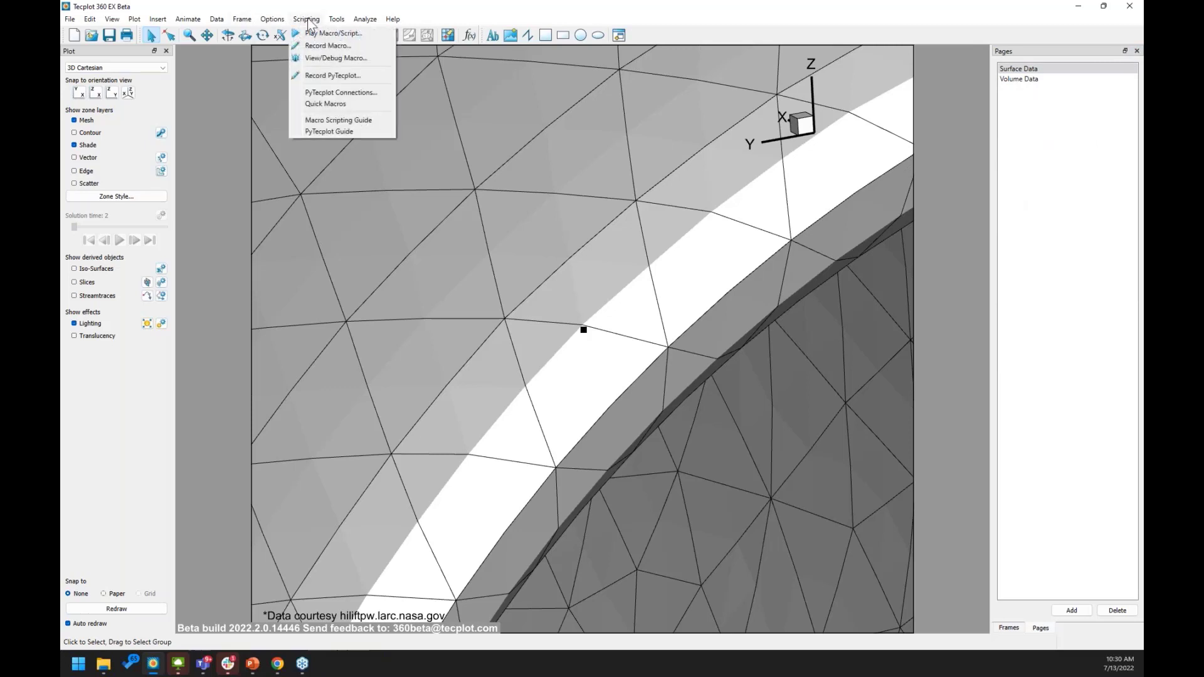
left_click(327, 104)
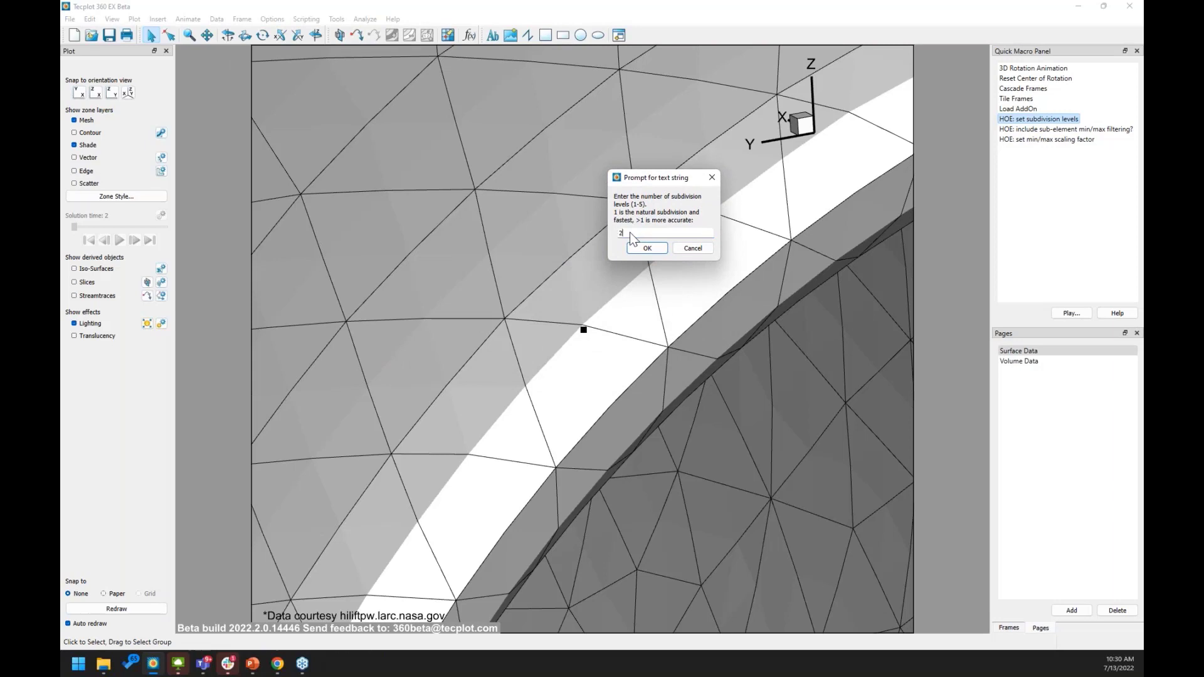
type("3")
left_click(637, 251)
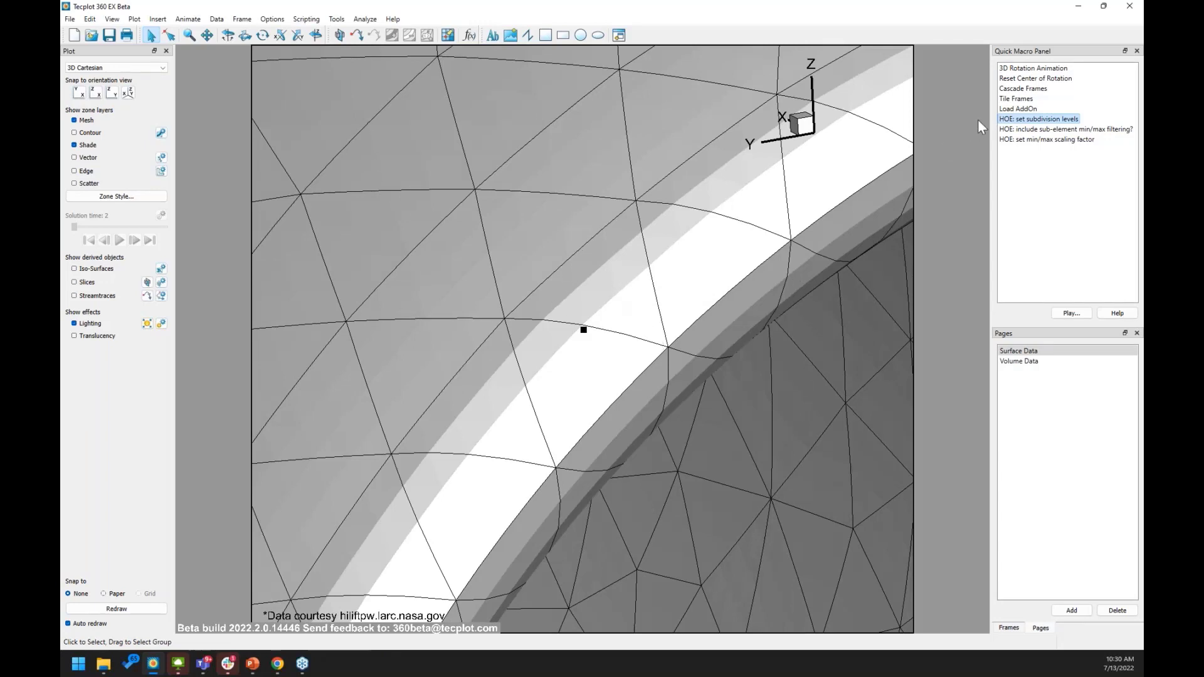
double_click(1029, 119)
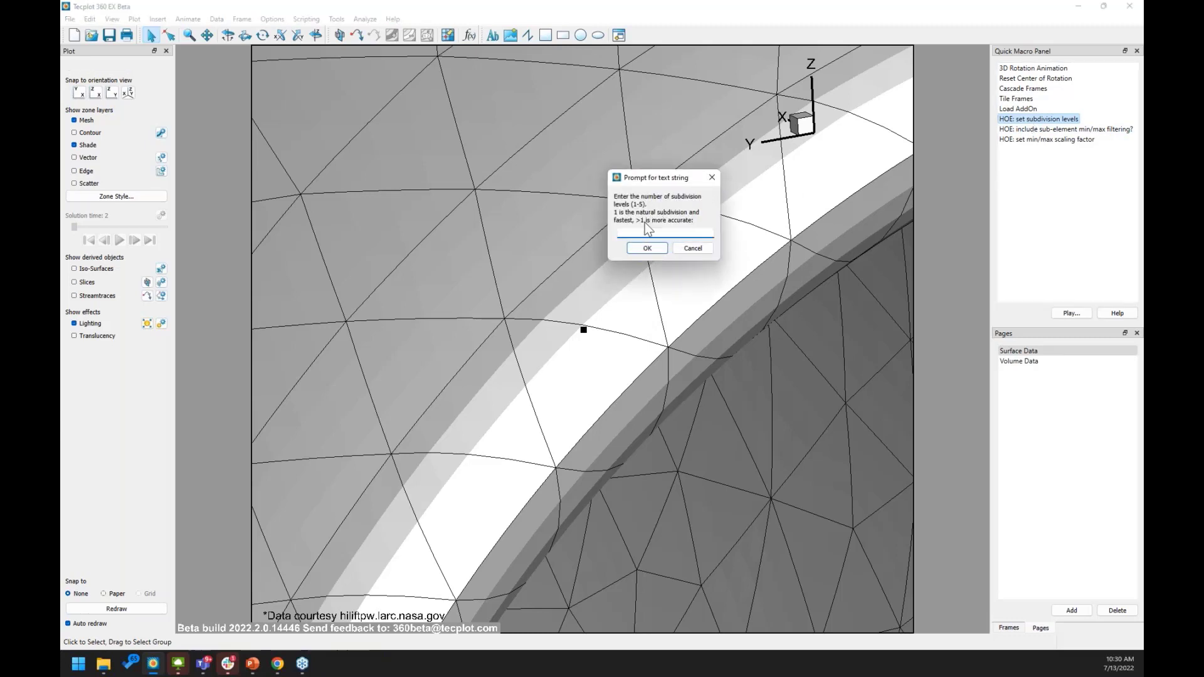
type("3")
left_click(647, 248)
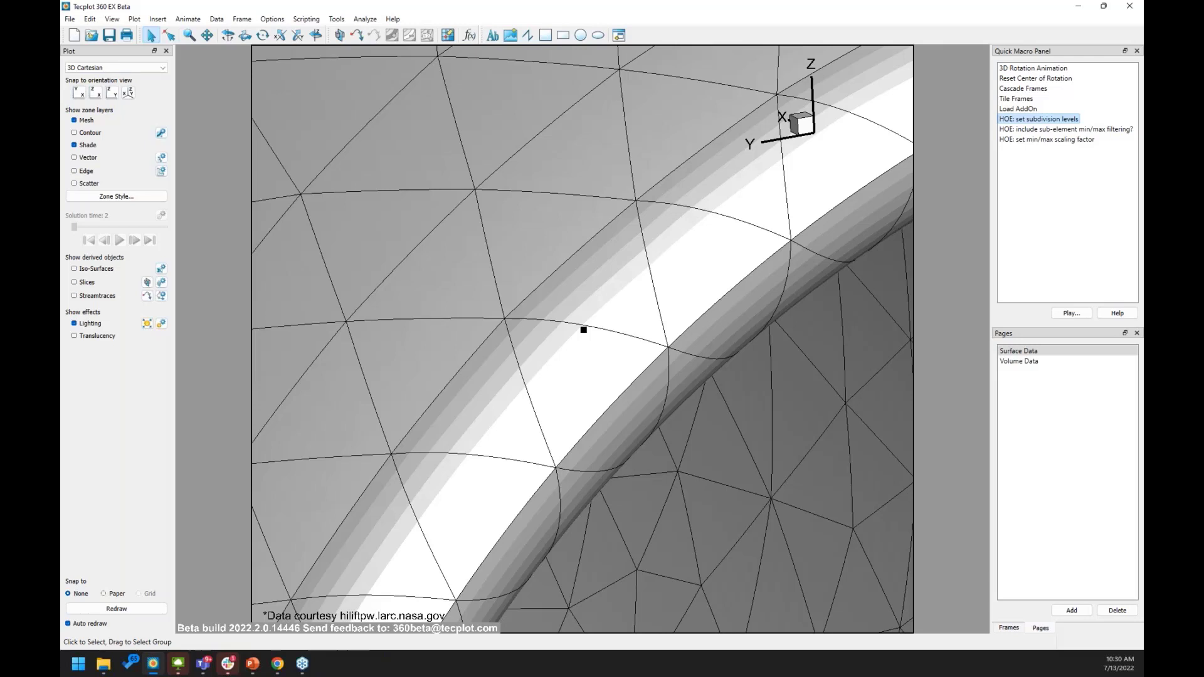
key("ctrl+l")
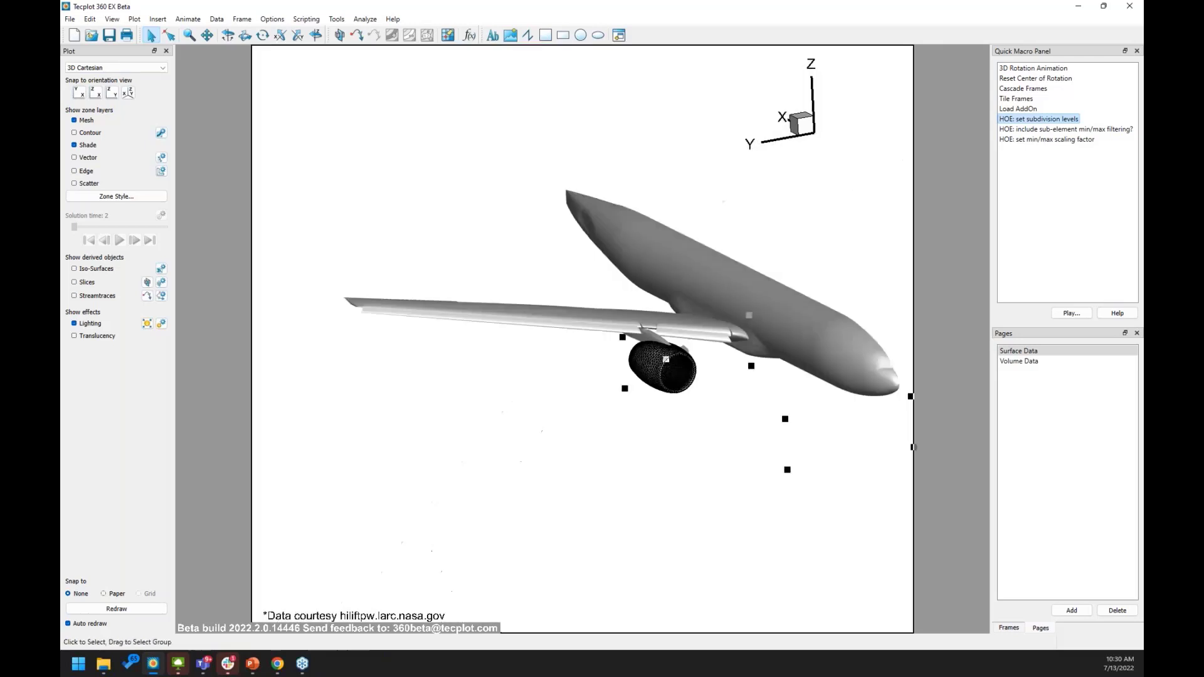
Deselect the nacelle, turn off the mesh layer and switch to the Volume Data page.
left_click(638, 358)
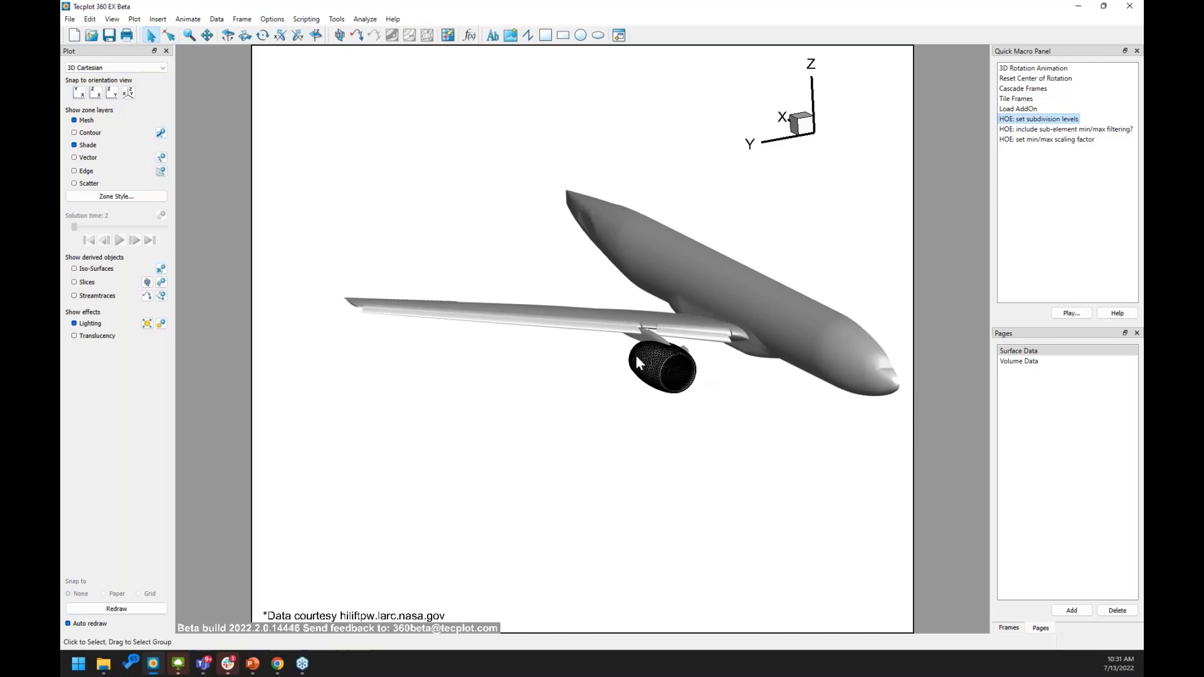
left_click(73, 120)
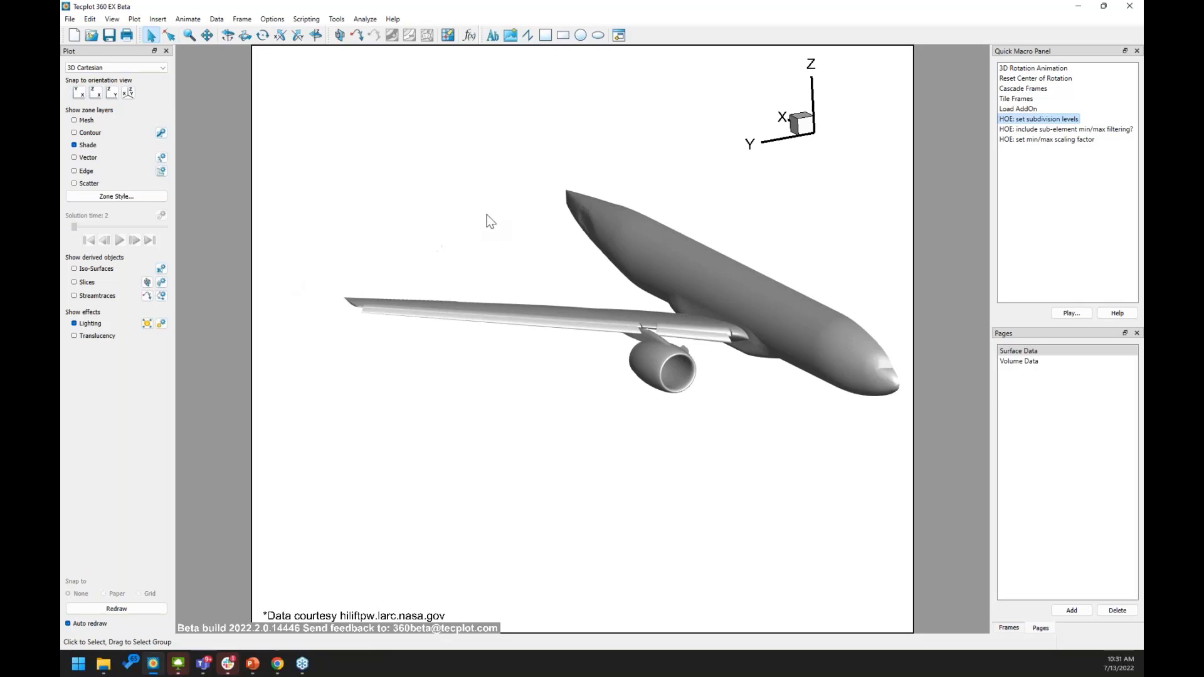
left_click(1019, 362)
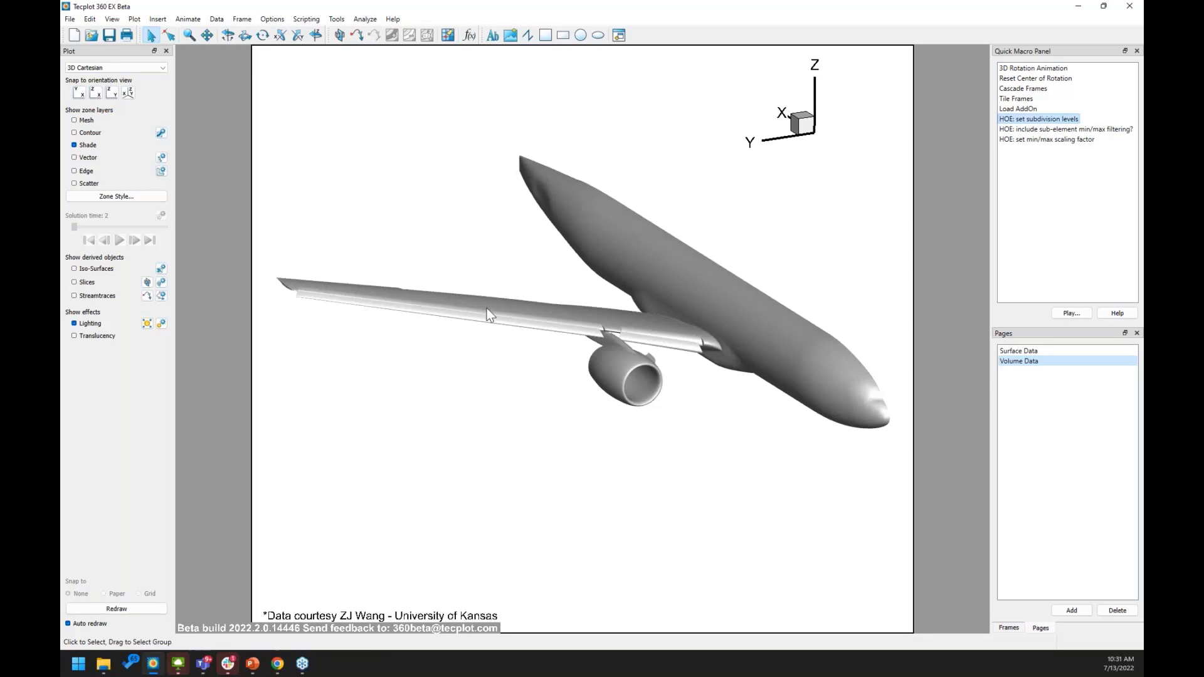
Show the contoured slice on the Volume Data page and overlay mesh lines on it.
left_click(75, 283)
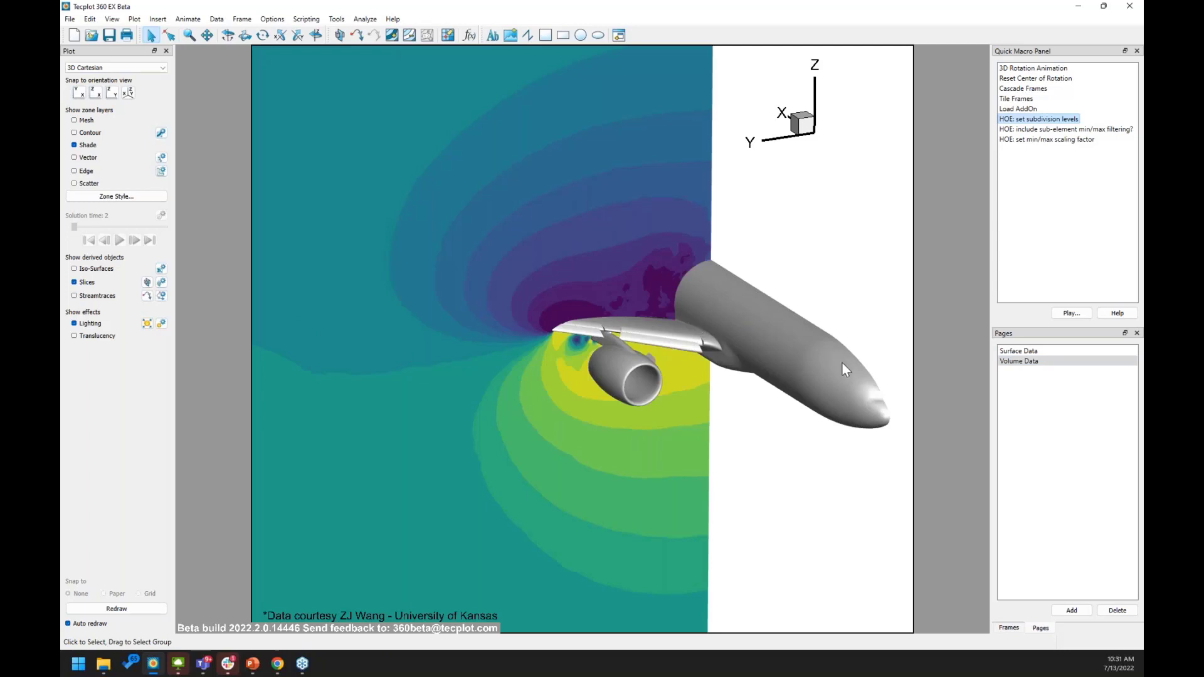
left_click(1035, 350)
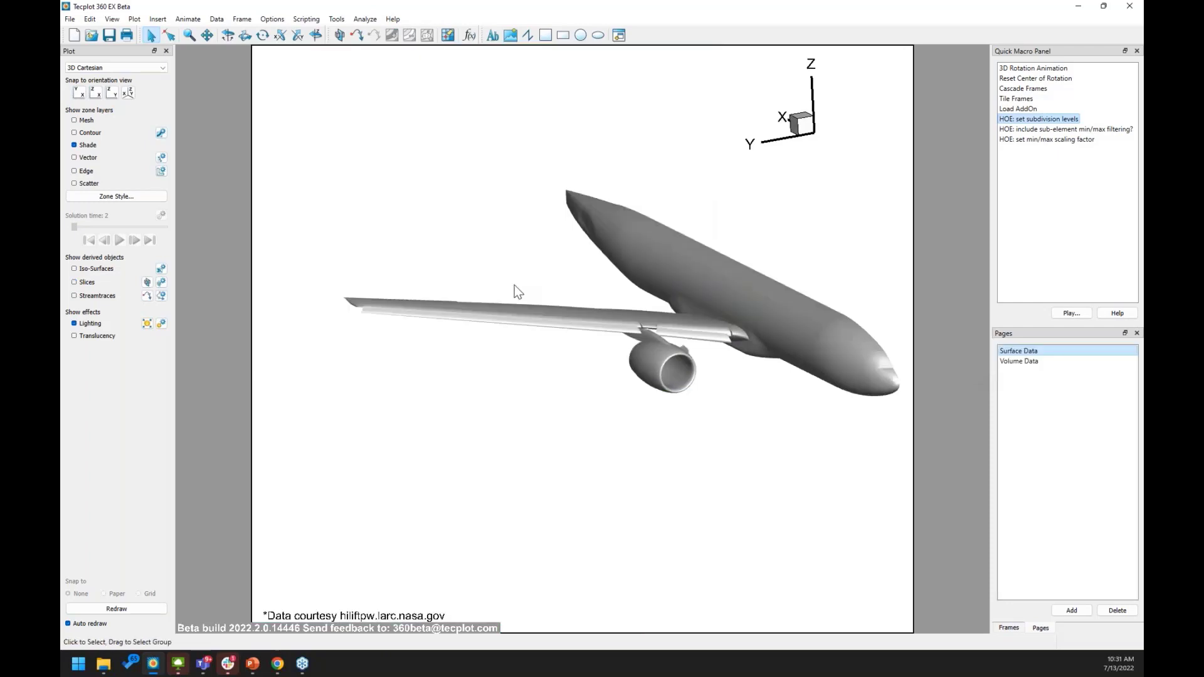
left_click(1018, 361)
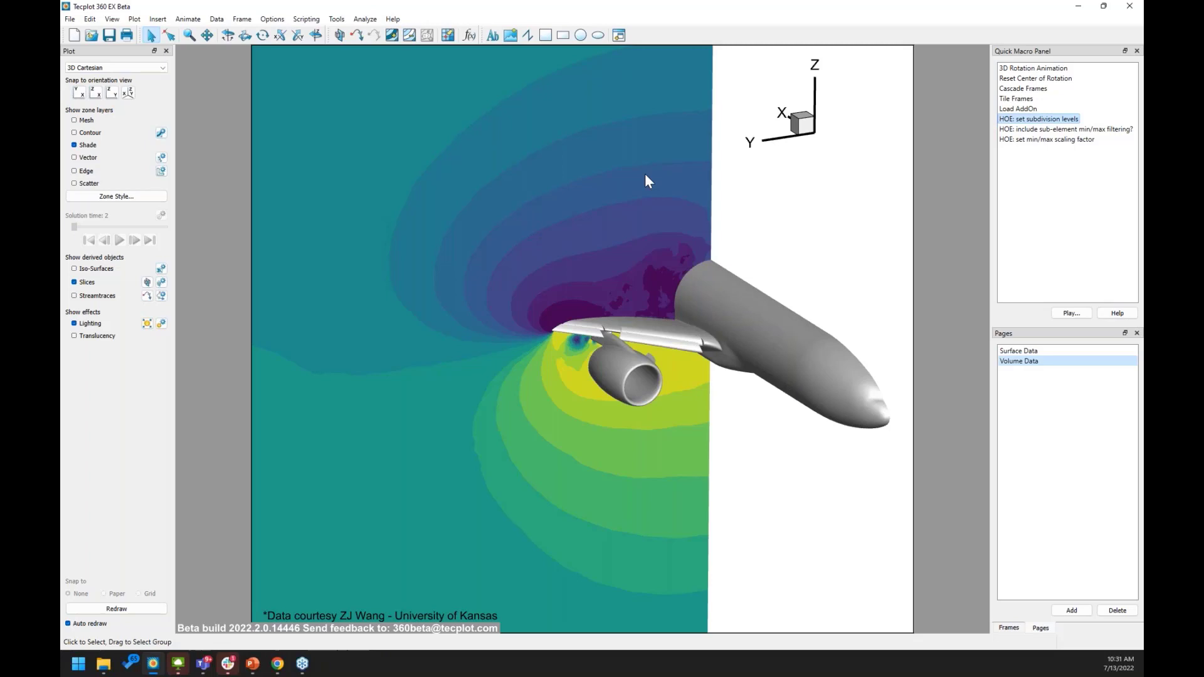
right_click(450, 255)
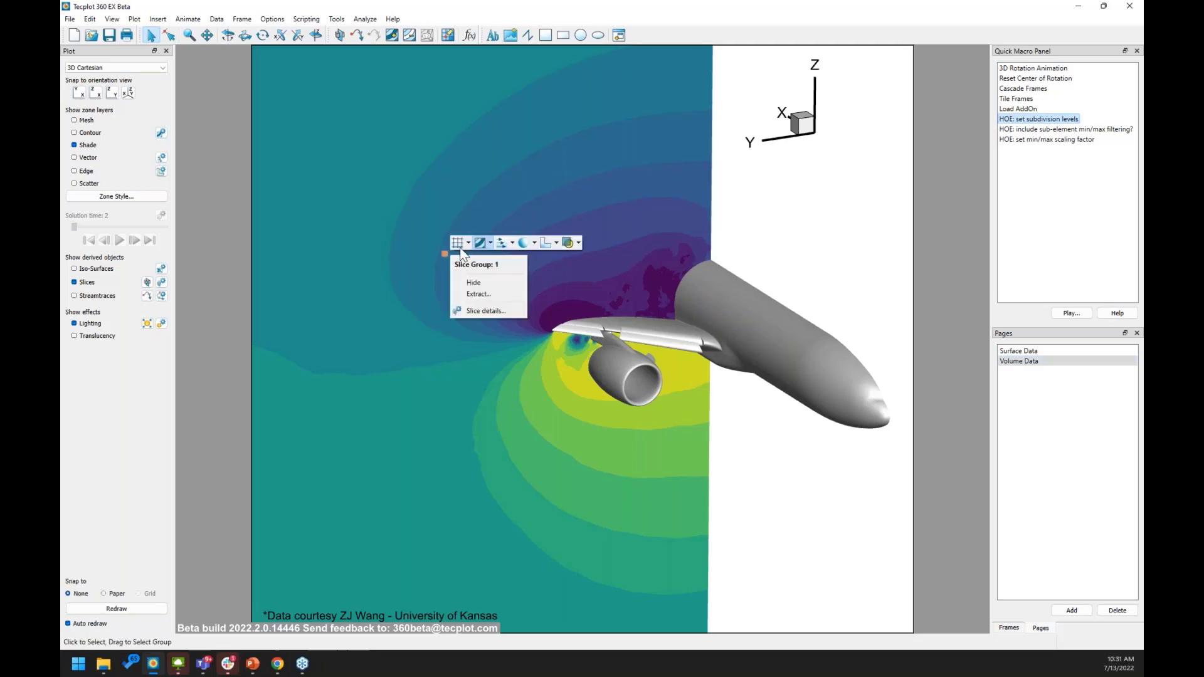
key("Escape")
left_click(458, 243)
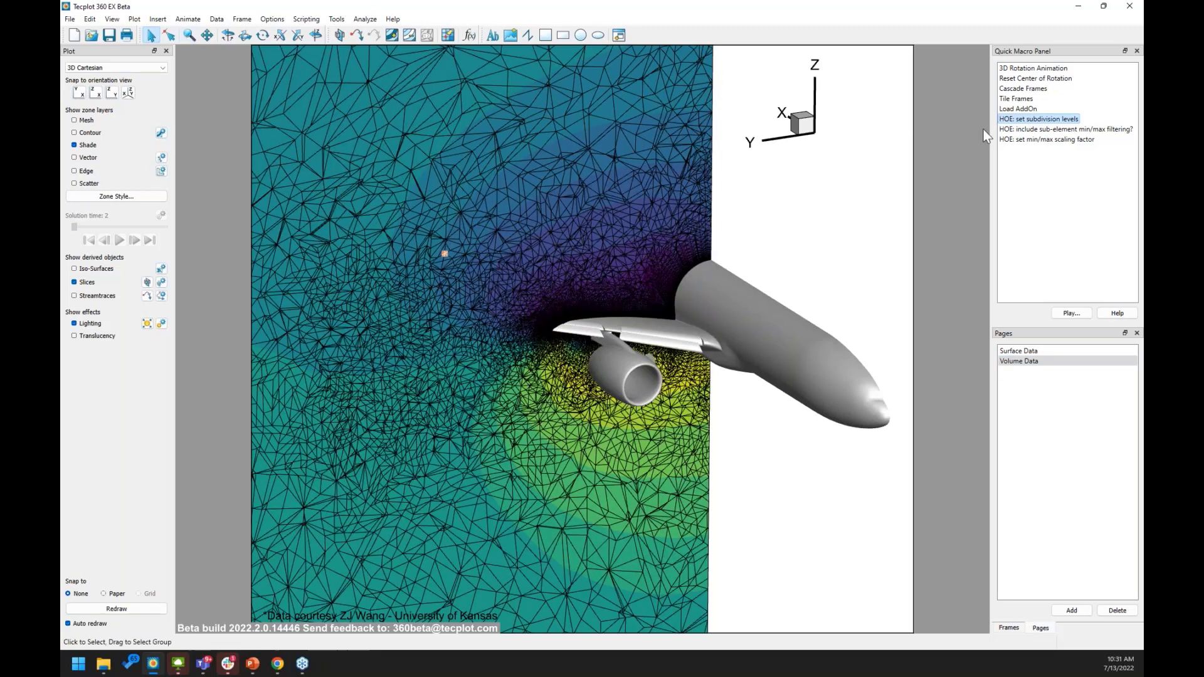
Set the subdivision levels to 2 with the 'HOE: set subdivision levels' macro.
double_click(1029, 121)
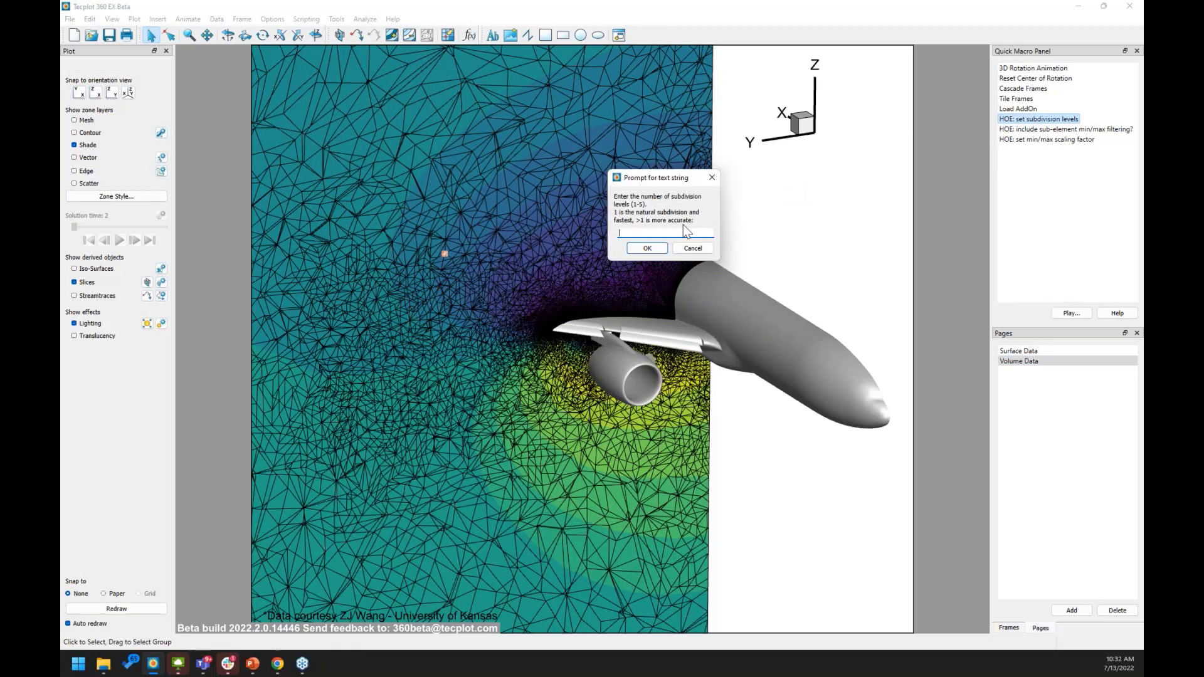
type("2")
left_click(645, 249)
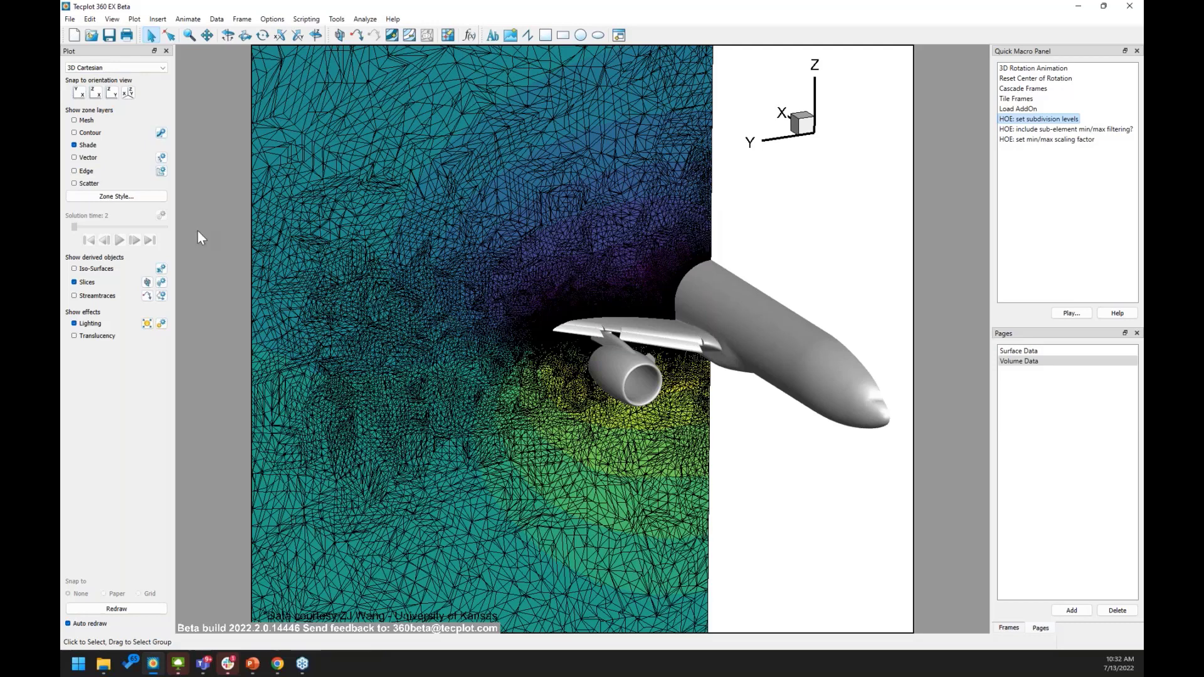
Turn off the slice mesh lines and hide the slices.
right_click(315, 249)
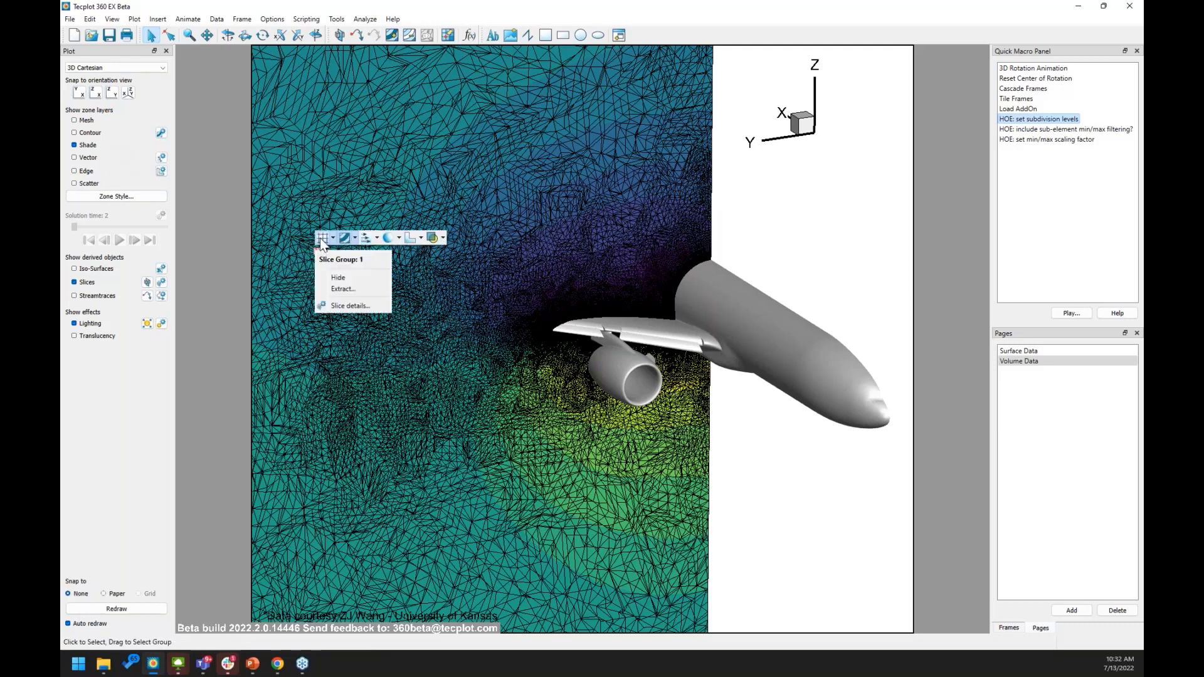
left_click(321, 240)
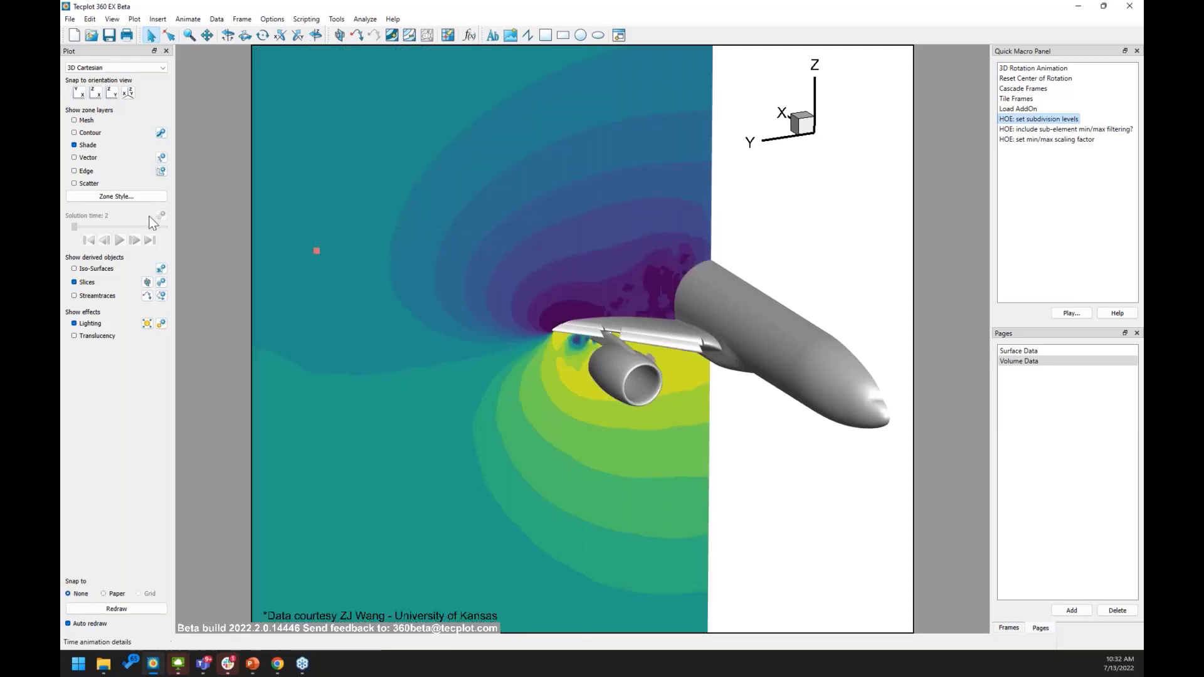
left_click(80, 282)
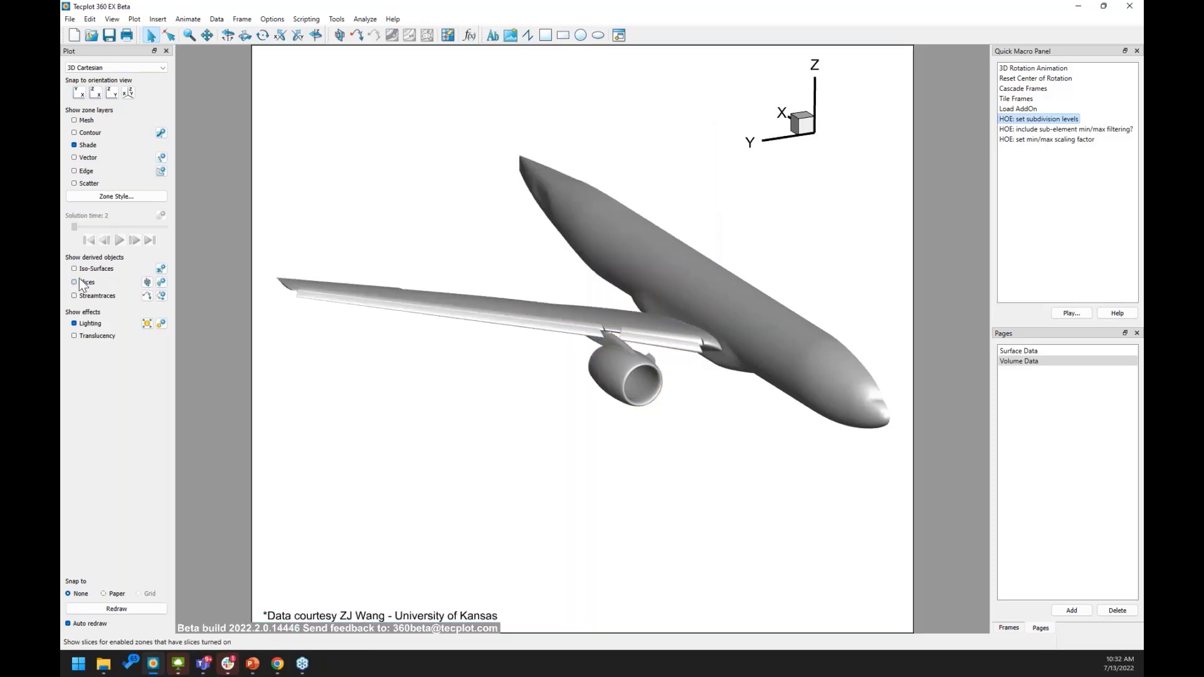
Show the wing-vortex iso-surfaces and zoom in on the vortex trailing near the engine.
left_click(75, 268)
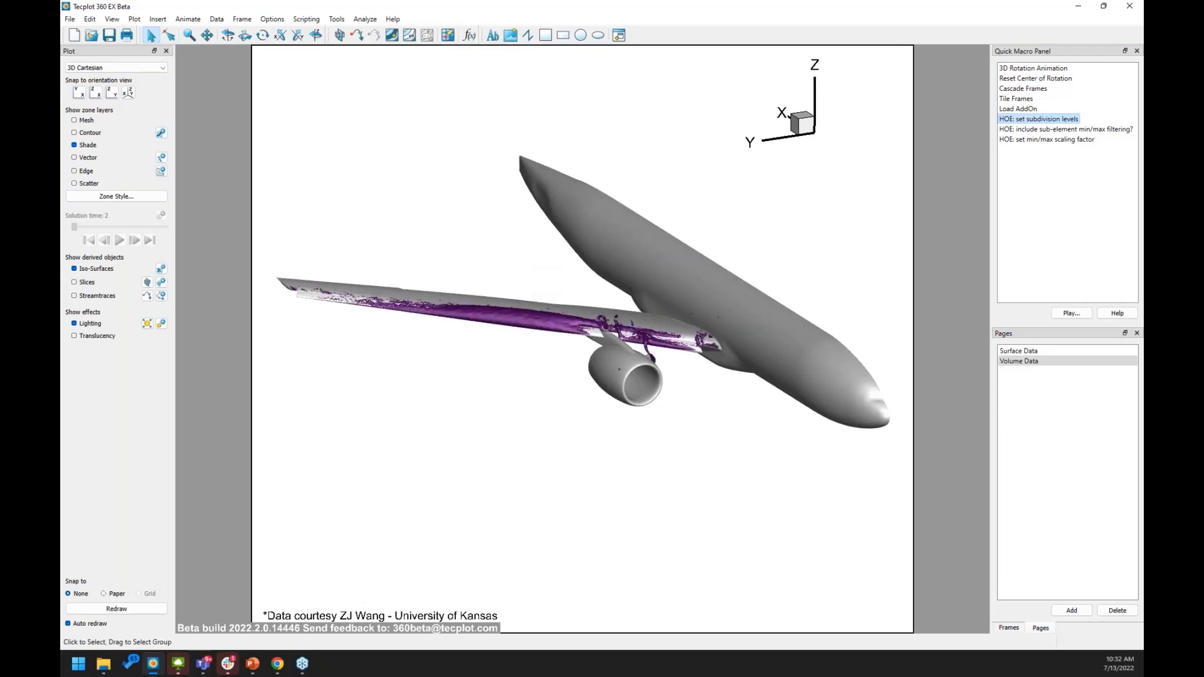
left_click(188, 35)
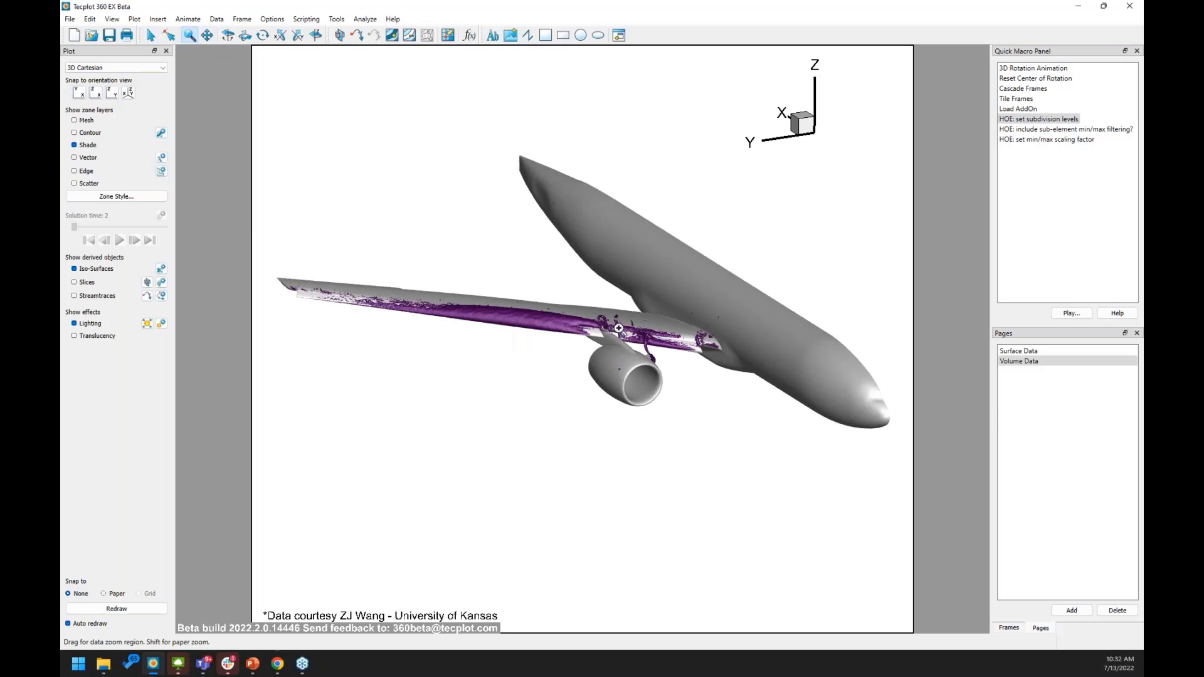
left_click_drag(618, 327, 687, 382)
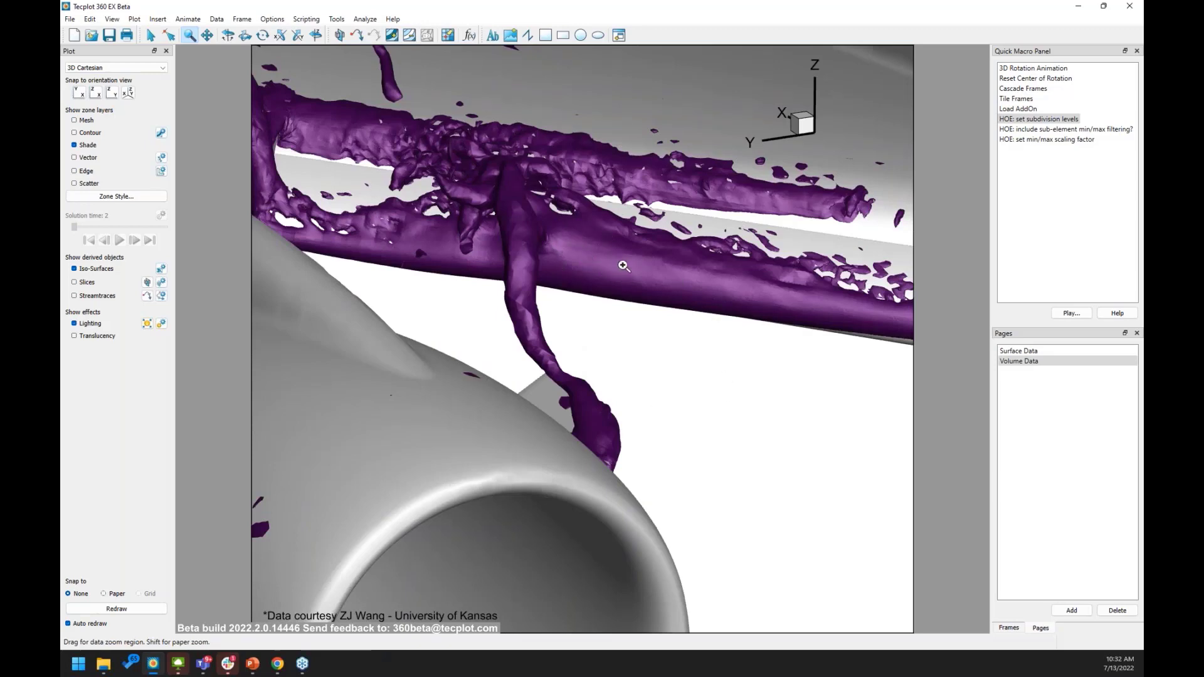
scroll(653, 241, "up", 5)
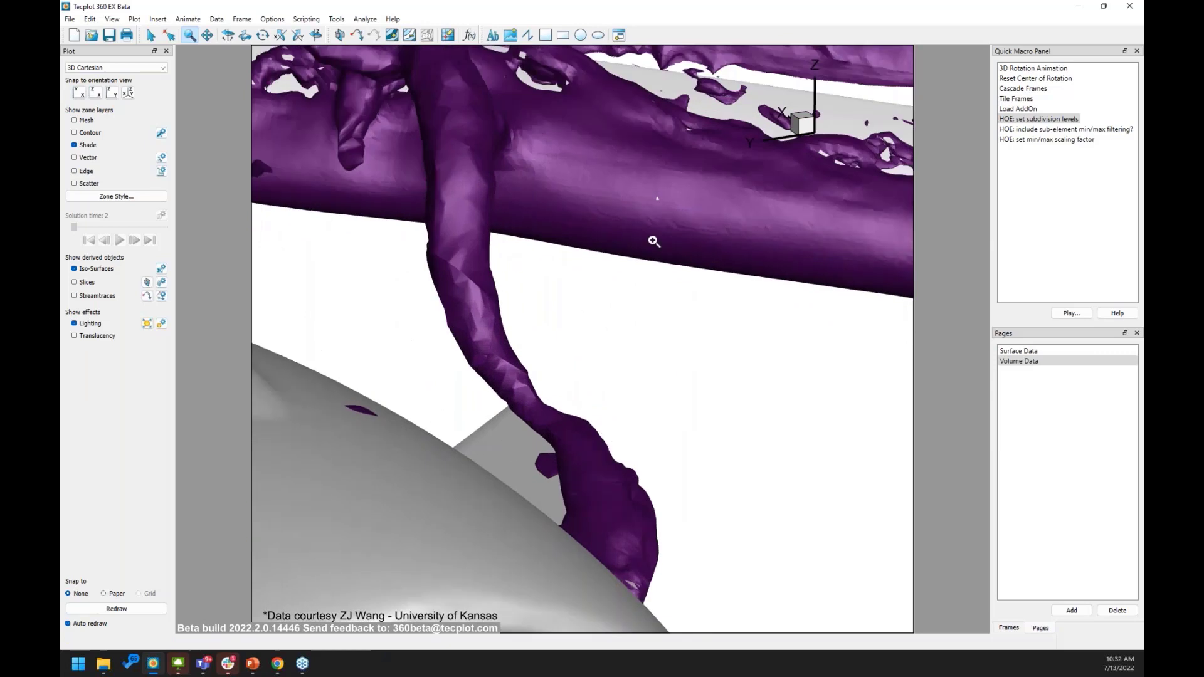
scroll(668, 241, "up", 3)
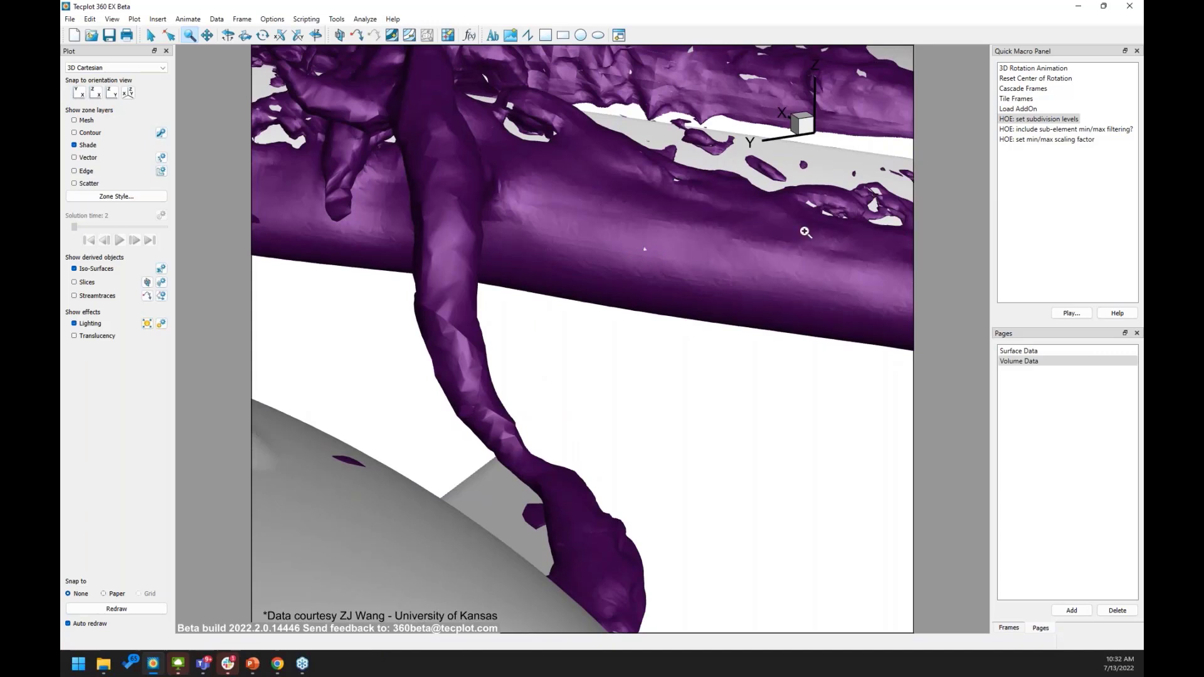
Set the HOE min/max scaling factor to 2 with its quick macro.
double_click(1025, 141)
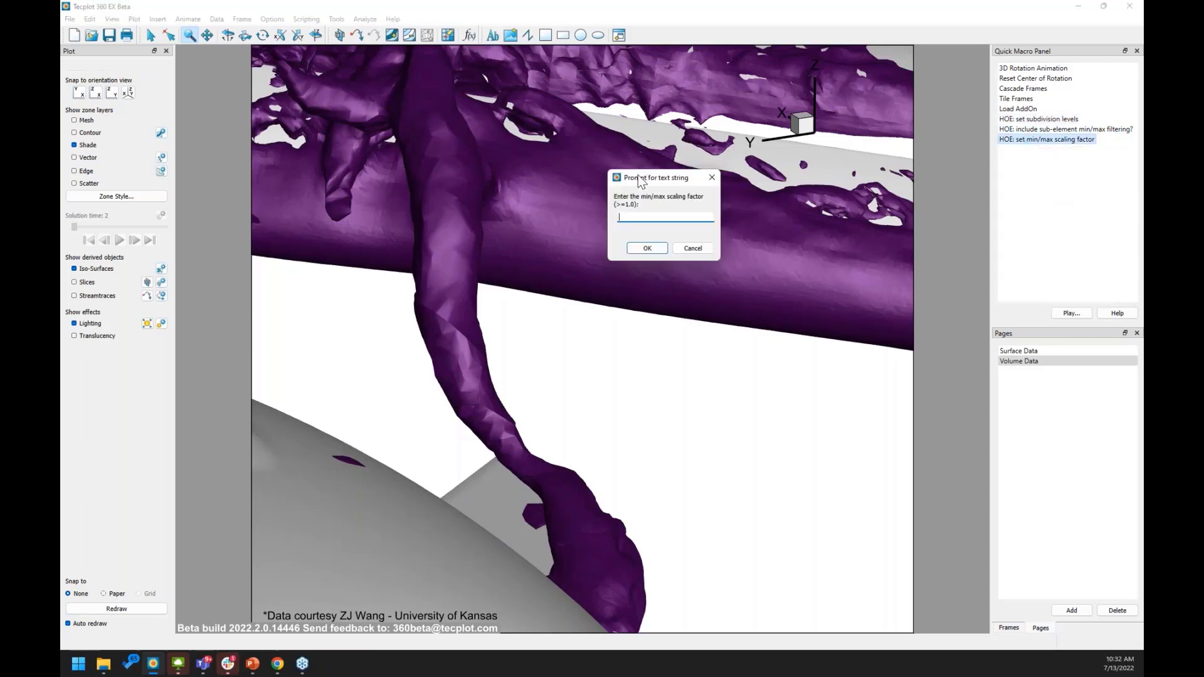
left_click_drag(640, 182, 842, 244)
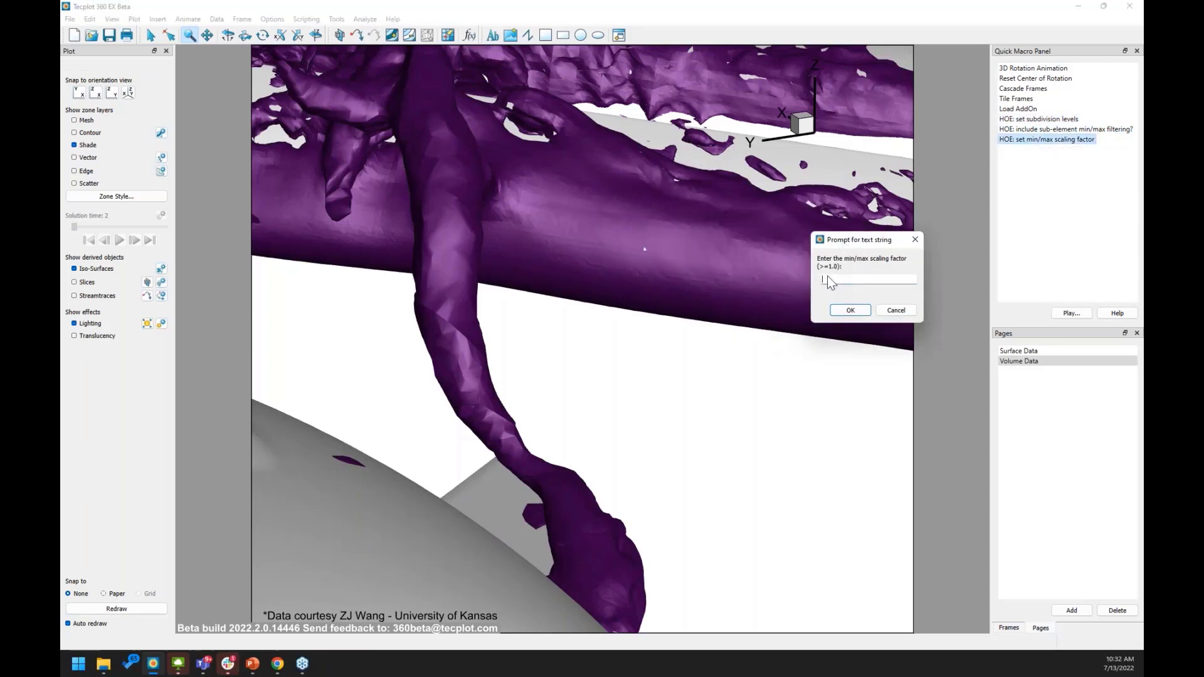
type("2")
left_click(846, 310)
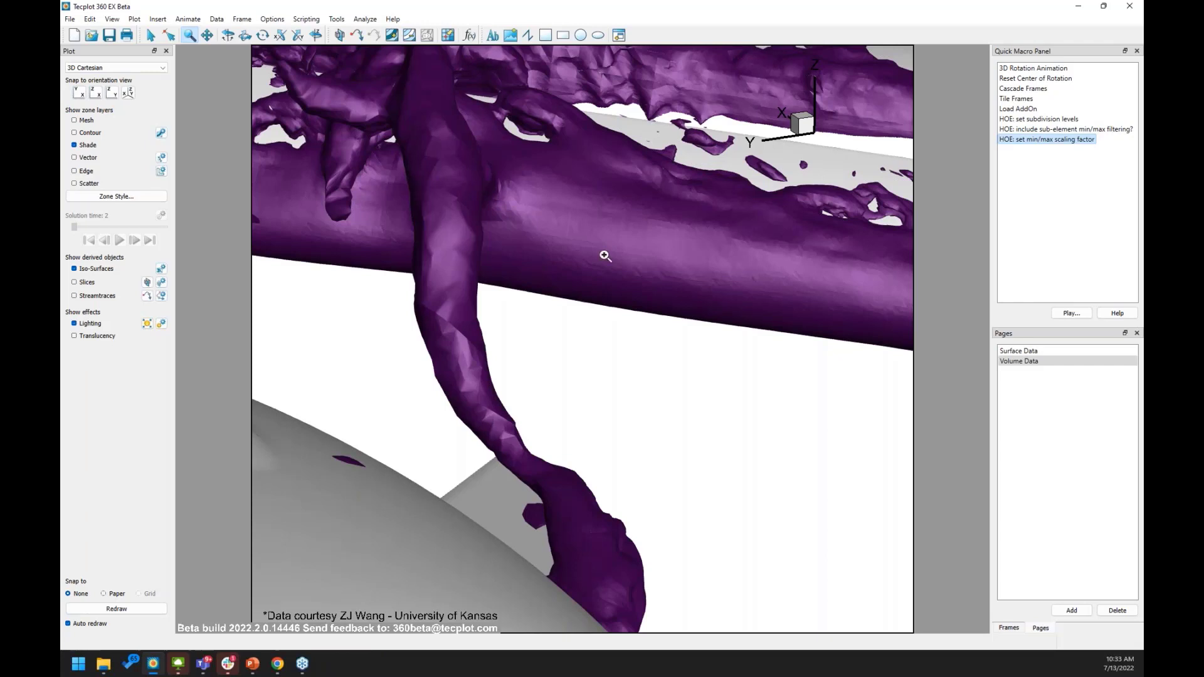
Answer no to sub-element min/max filtering, then move the Tecplot window off the presentation screen.
double_click(1026, 130)
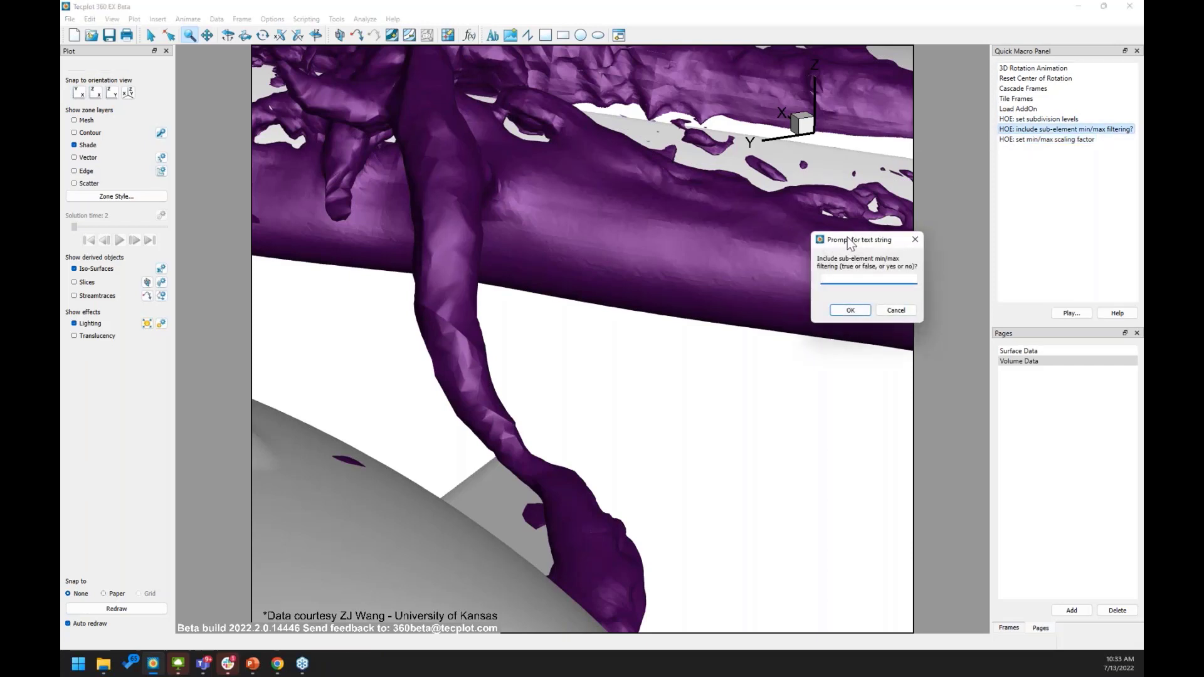
left_click_drag(850, 243, 815, 215)
left_click(808, 254)
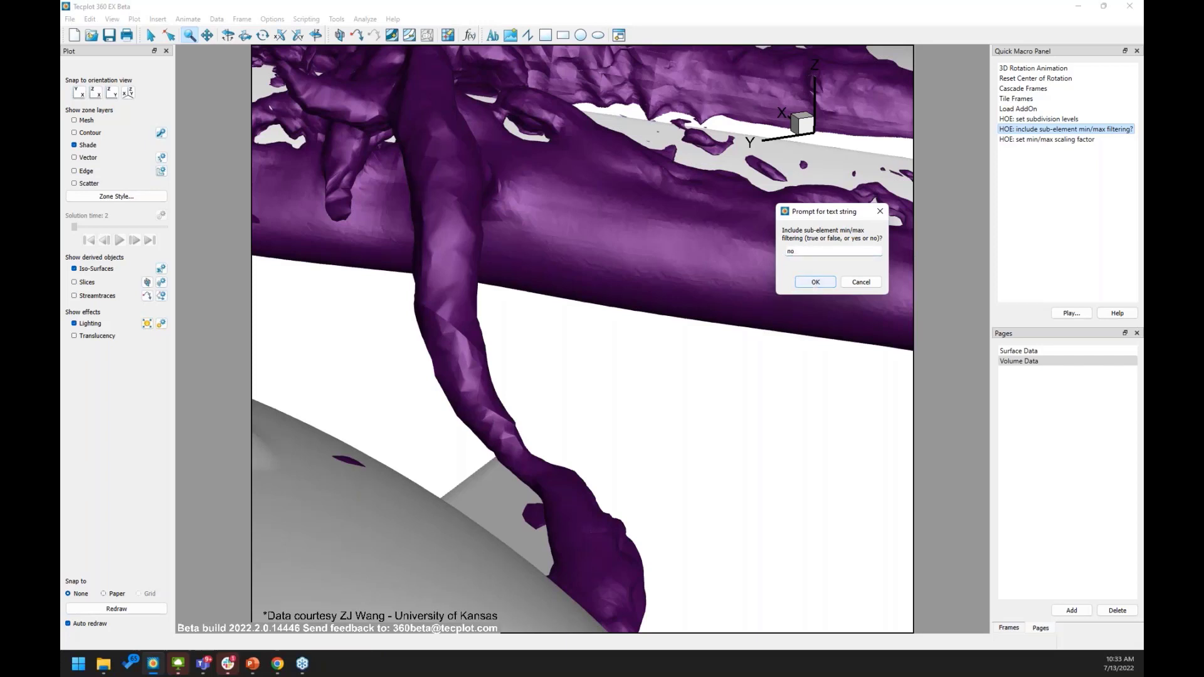
left_click(815, 282)
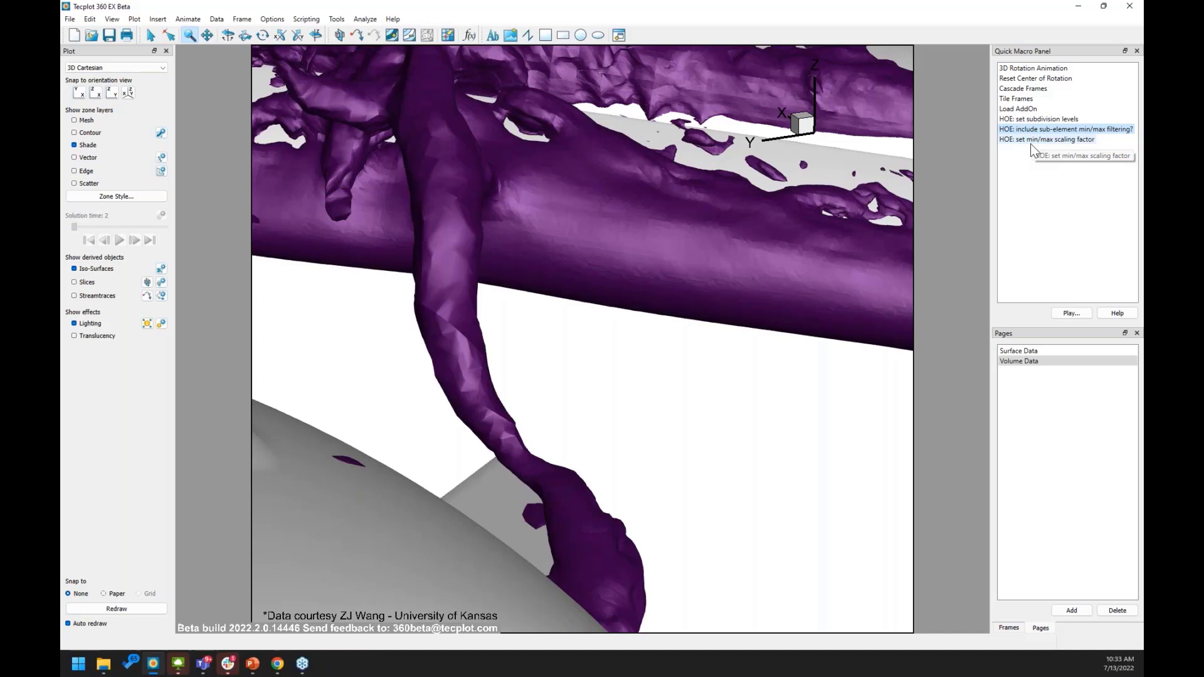
left_click_drag(872, 11, 61, 100)
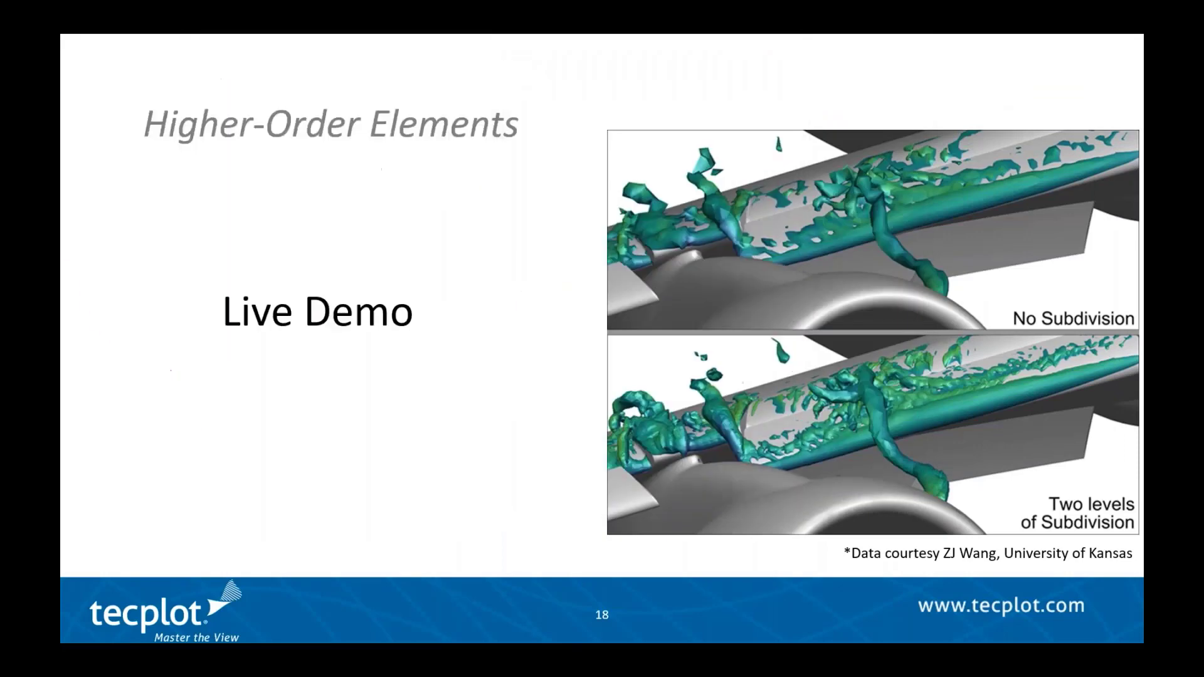
Advance the slideshow from slide 18 to slide 19 on Higher-Order Element support.
left_click(450, 211)
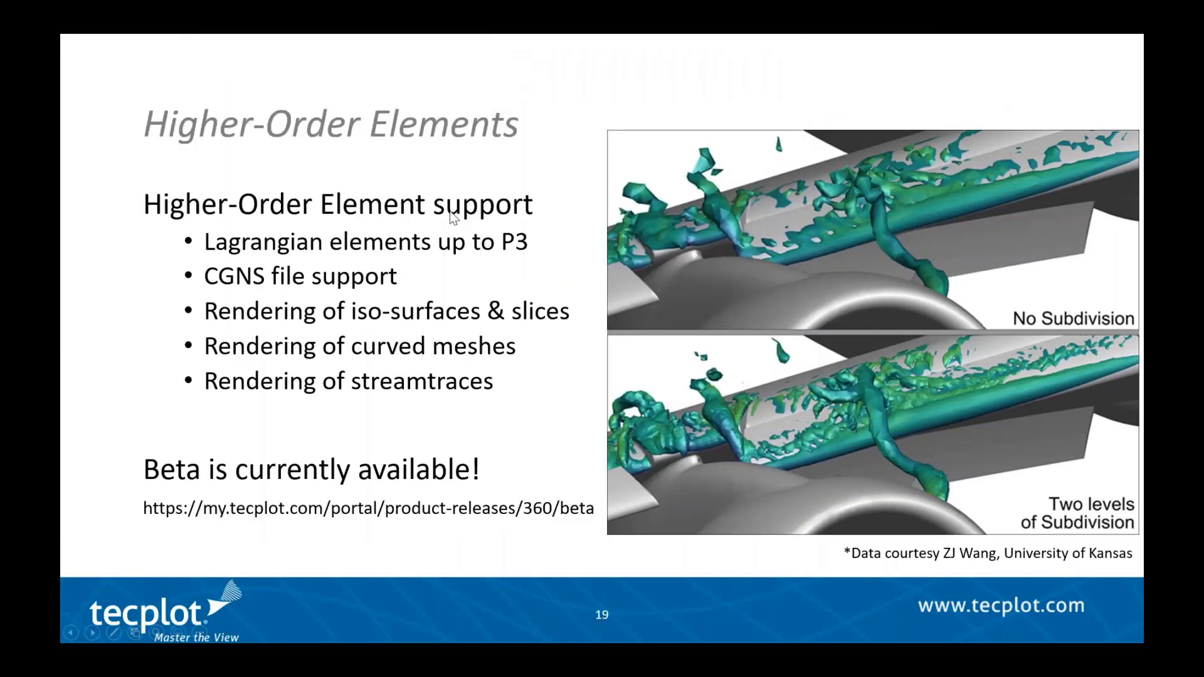